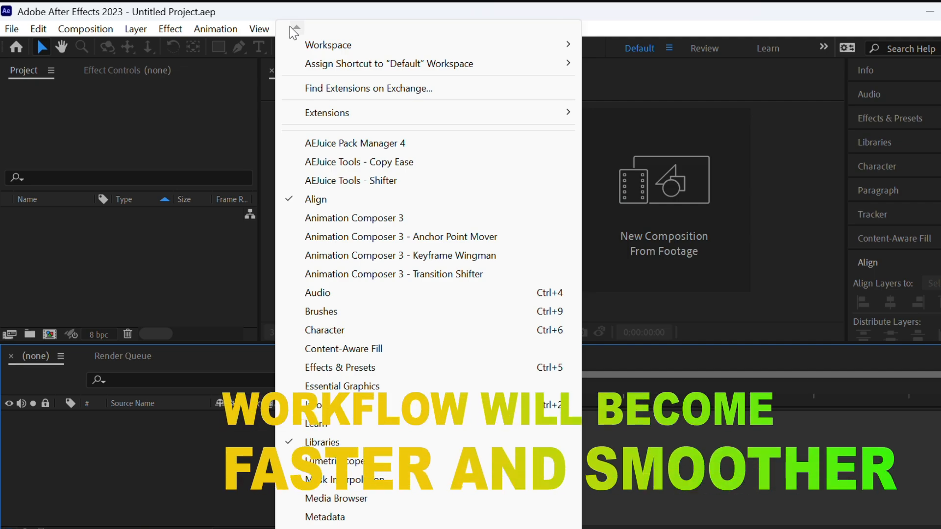
Step: Create a new composition named Image using the HD 1920x1080 29.97 fps preset
click(85, 29)
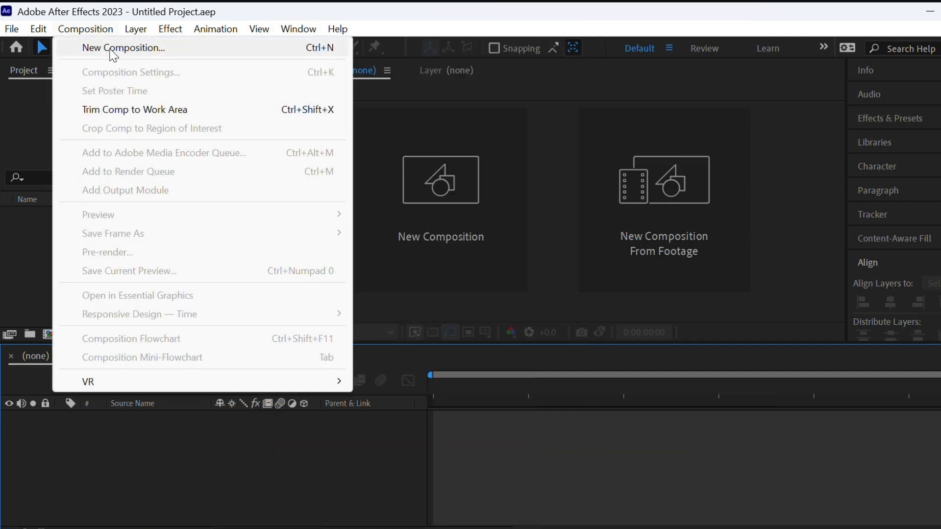
click(113, 56)
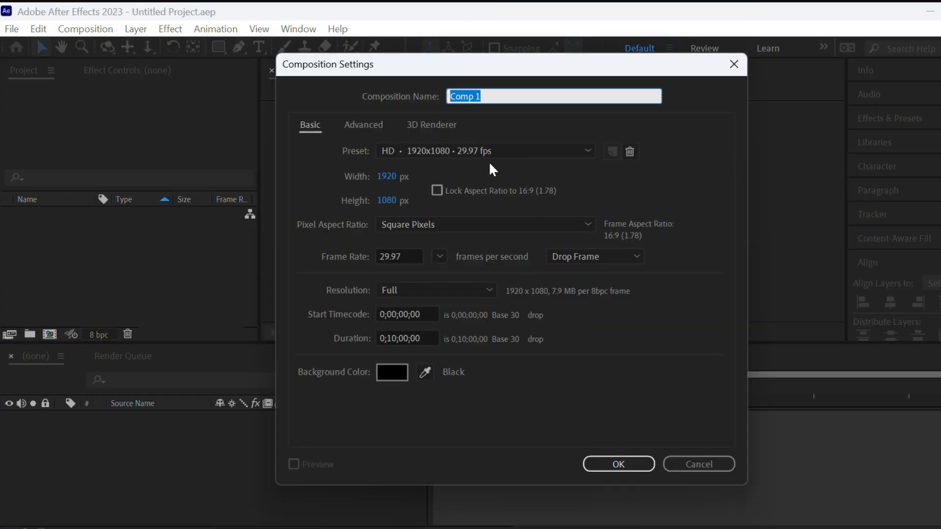
text(Image)
click(449, 152)
click(490, 150)
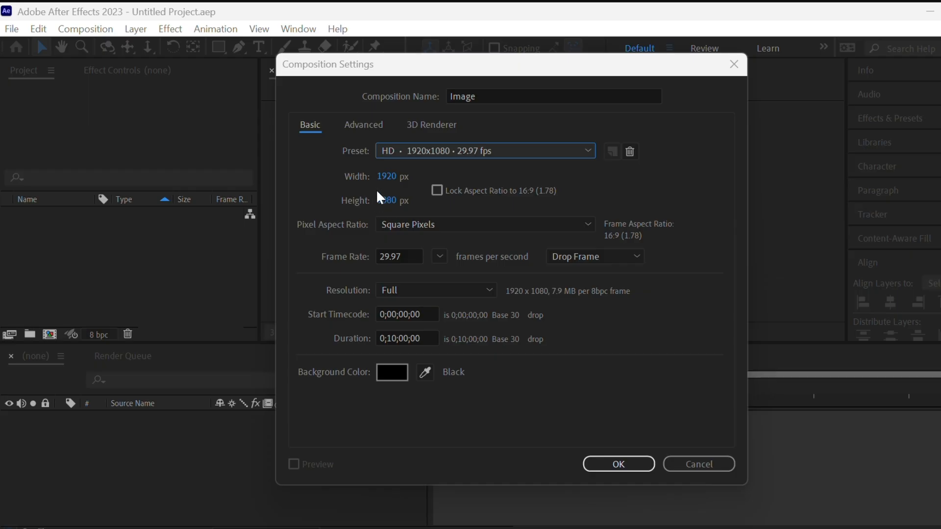
click(596, 463)
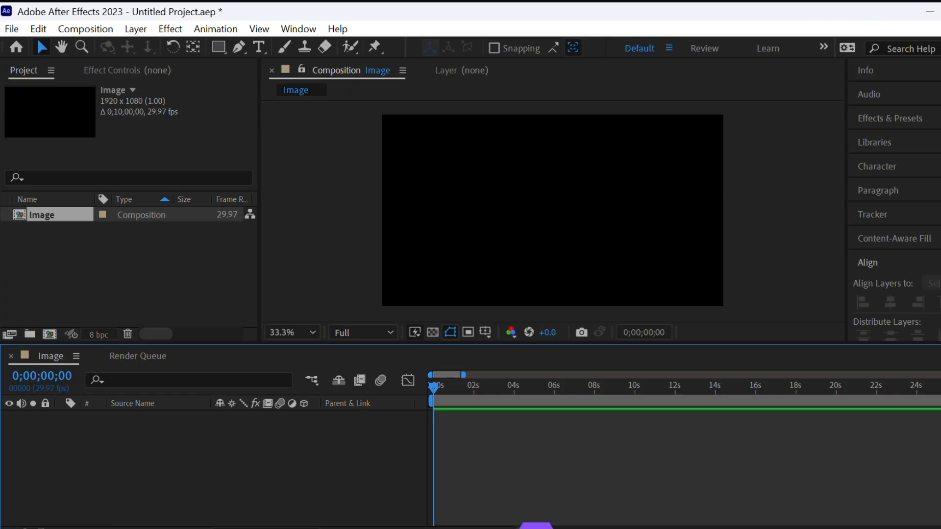
Step: Import the purple hexagon PNG, add it as a layer in the Image composition and expand its Transform properties
drag(535, 528, 148, 301)
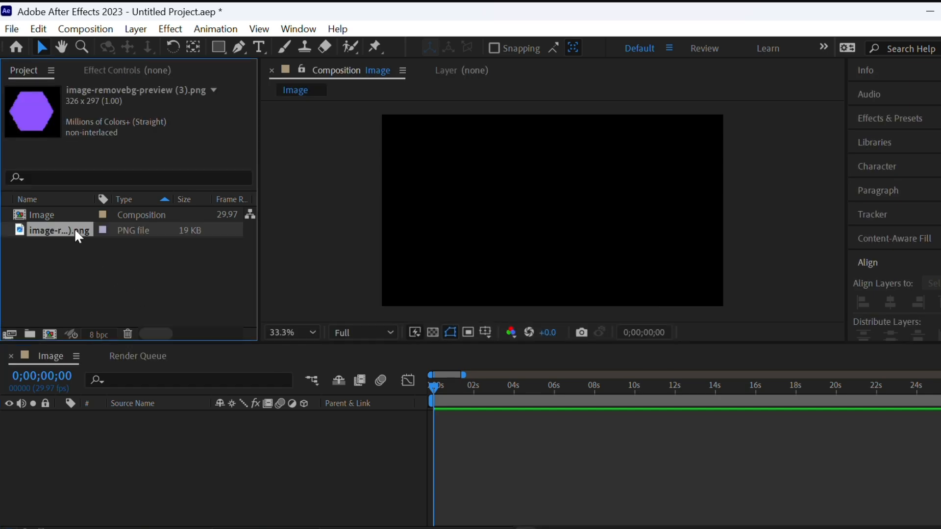
drag(74, 230, 110, 424)
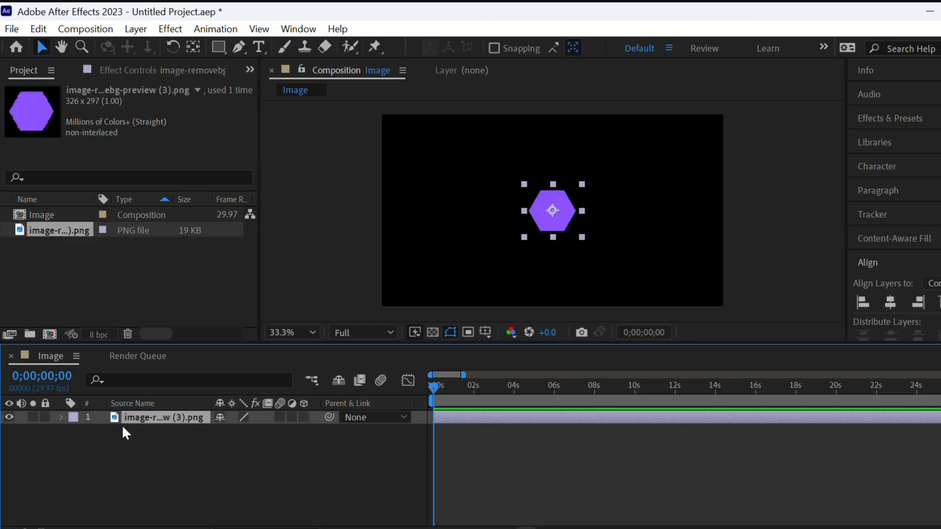
click(61, 417)
click(75, 432)
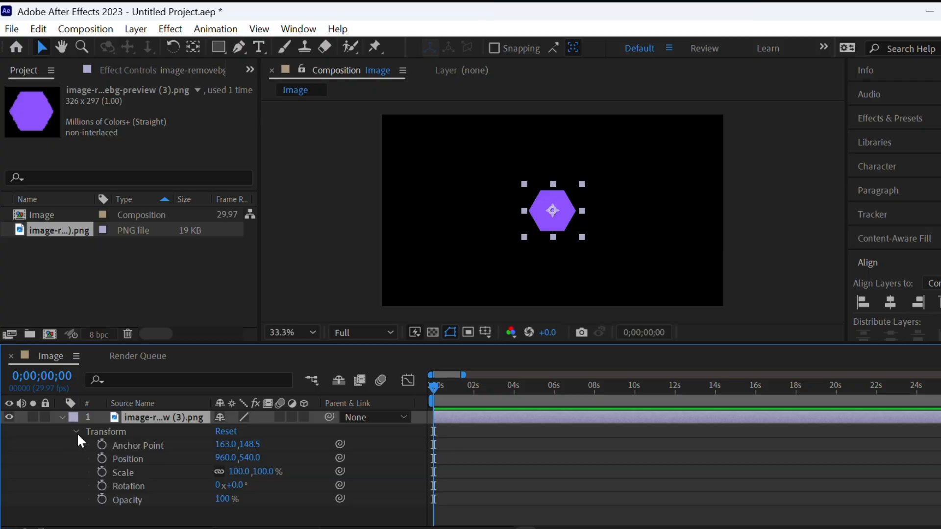
Step: Keyframe the hexagon's Position at 0;00;00;00 and at 0;00;03;29, moving it out of the right side of the frame to about 2157, 540
click(125, 460)
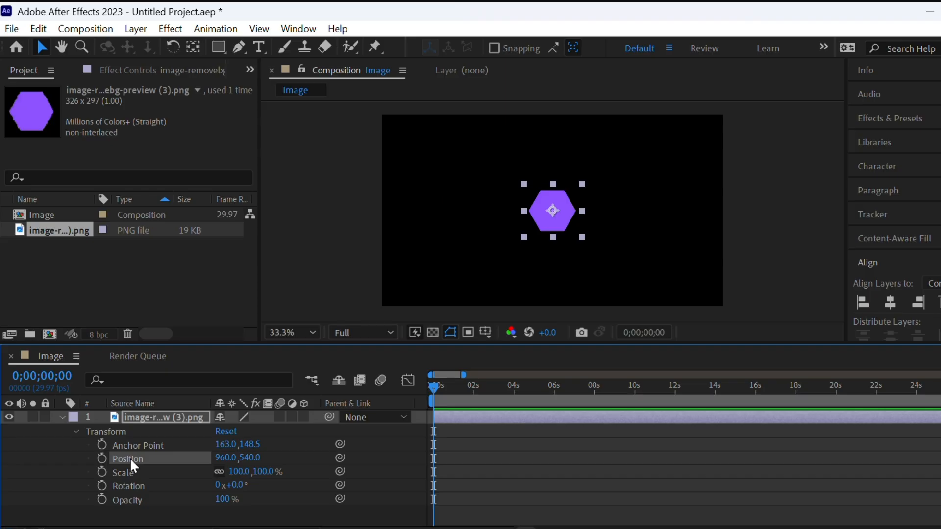
click(101, 459)
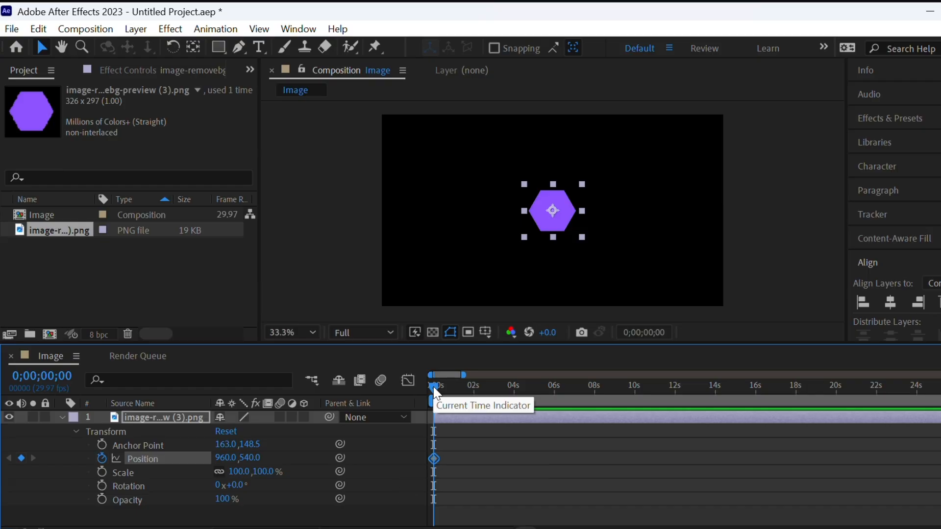
drag(433, 386, 513, 398)
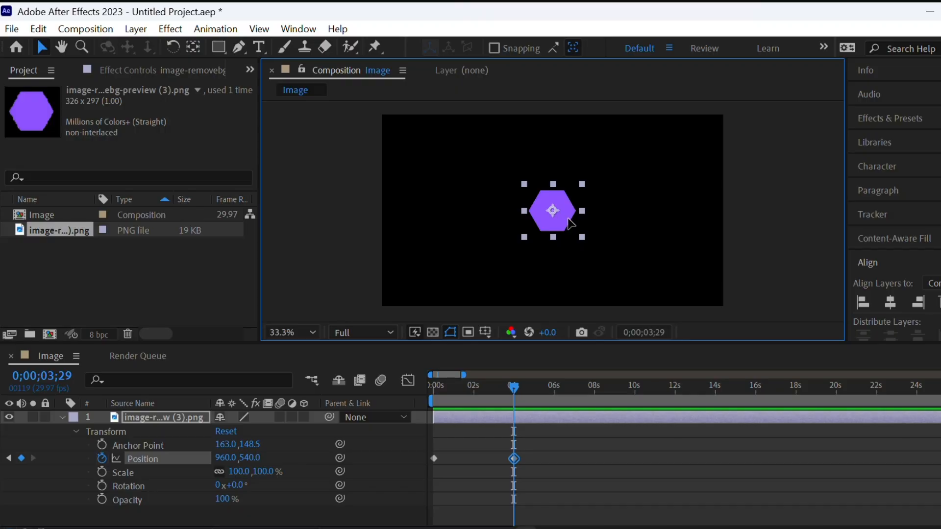
drag(558, 213, 779, 205)
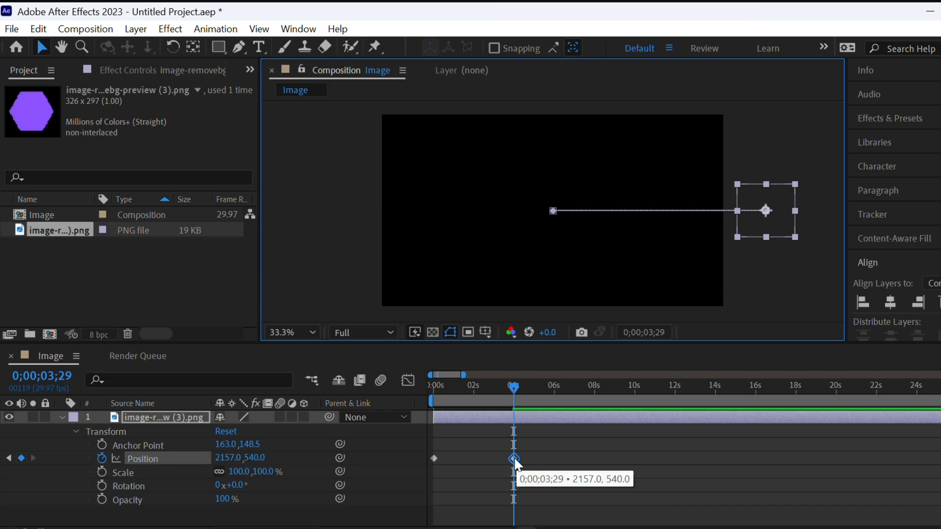
Step: Play back the hexagon's position animation from the start and return the playhead to 0;00;00;00
drag(513, 388, 423, 380)
key(space)
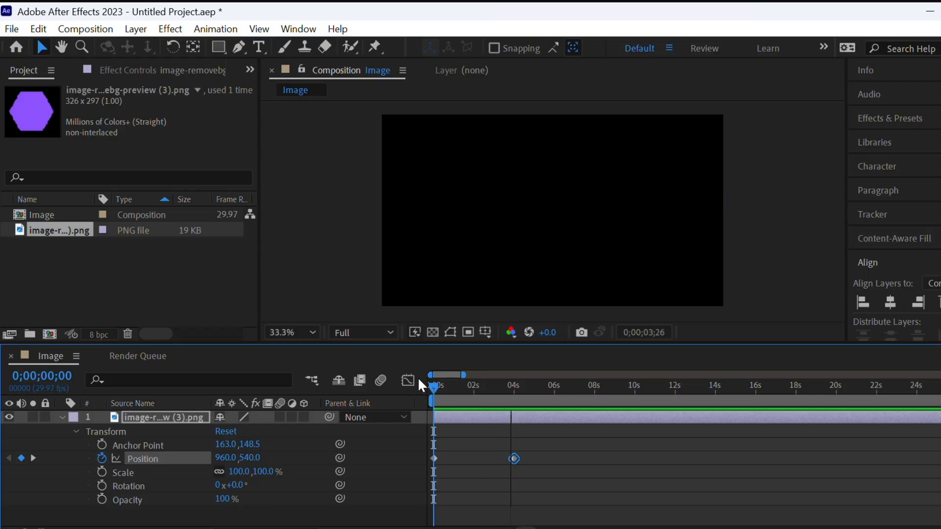
key(space)
key(shift+Page_Down)
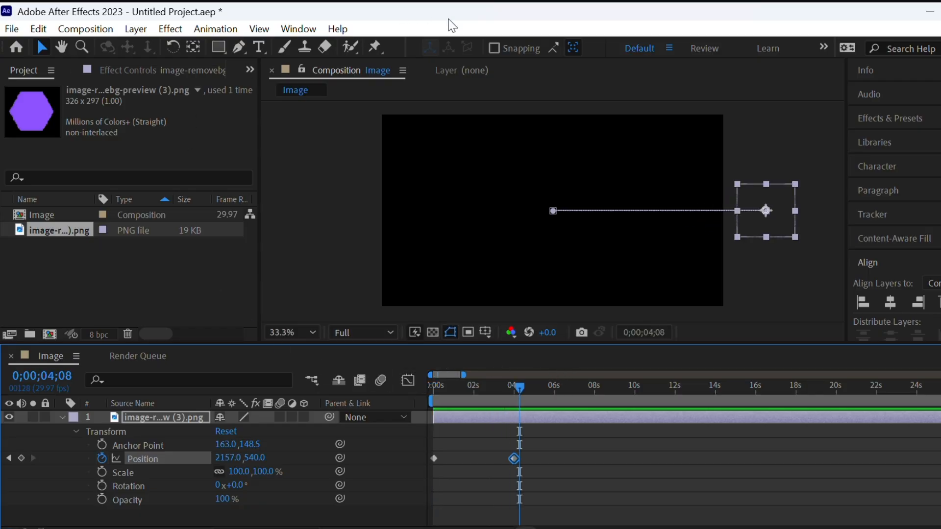
click(510, 387)
drag(500, 392, 426, 377)
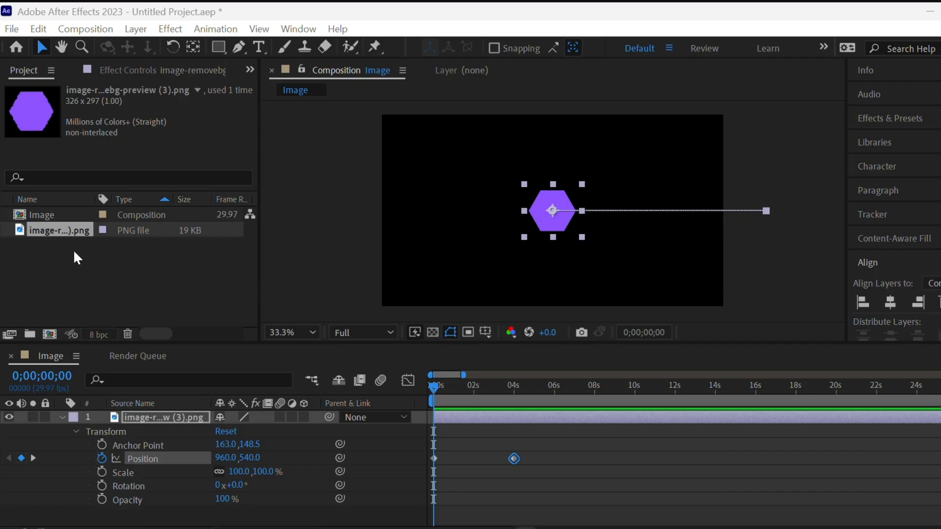
Step: Review the hexagon layer's Transform properties and its Position keyframes
click(62, 417)
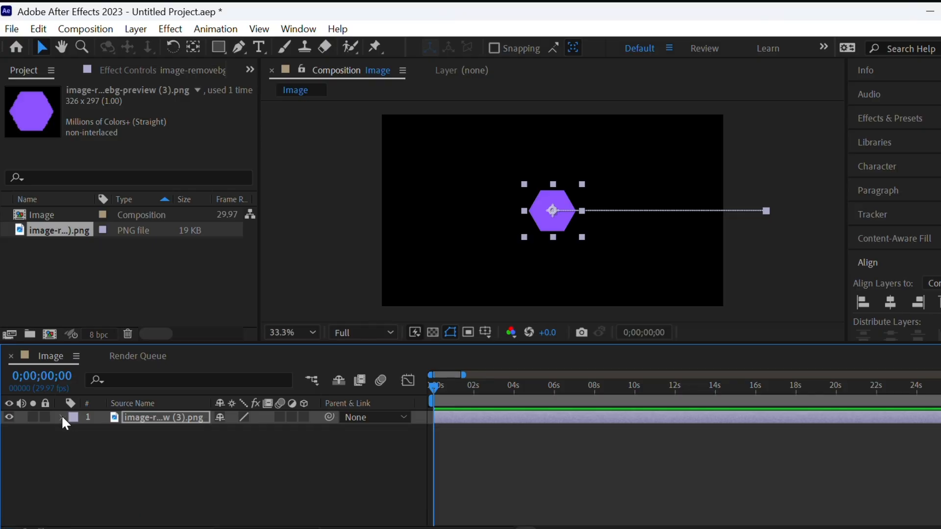
click(62, 417)
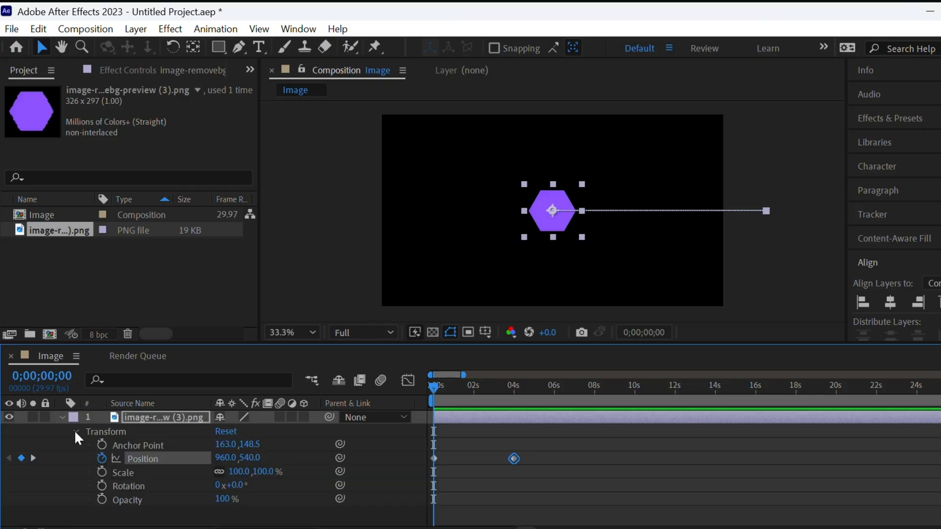
click(75, 431)
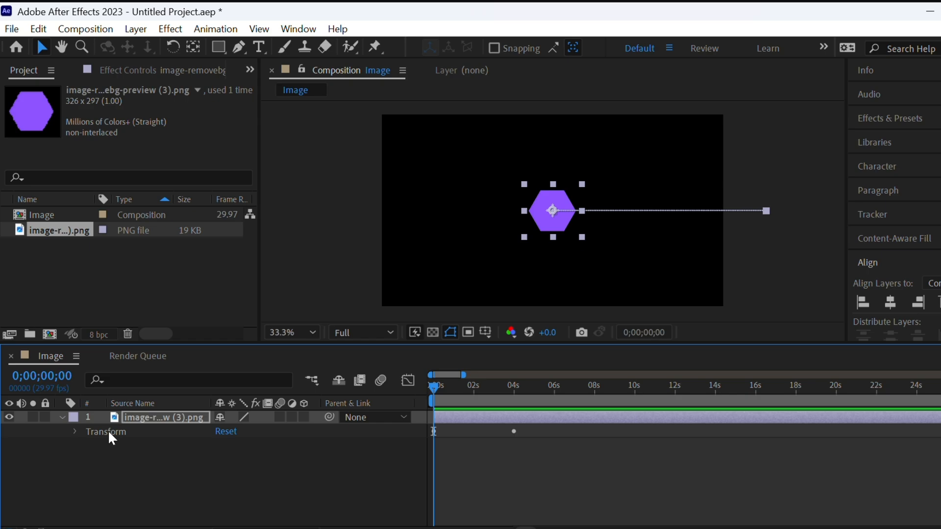
click(111, 436)
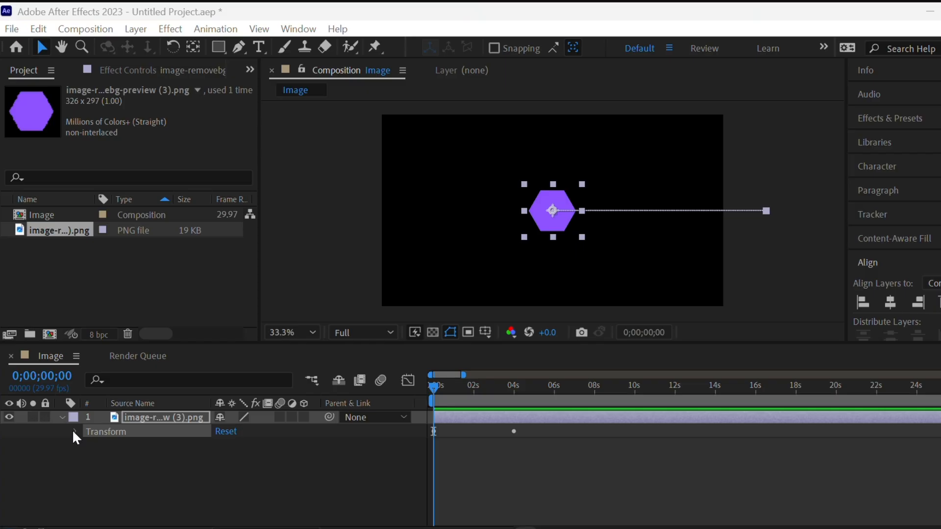
click(73, 431)
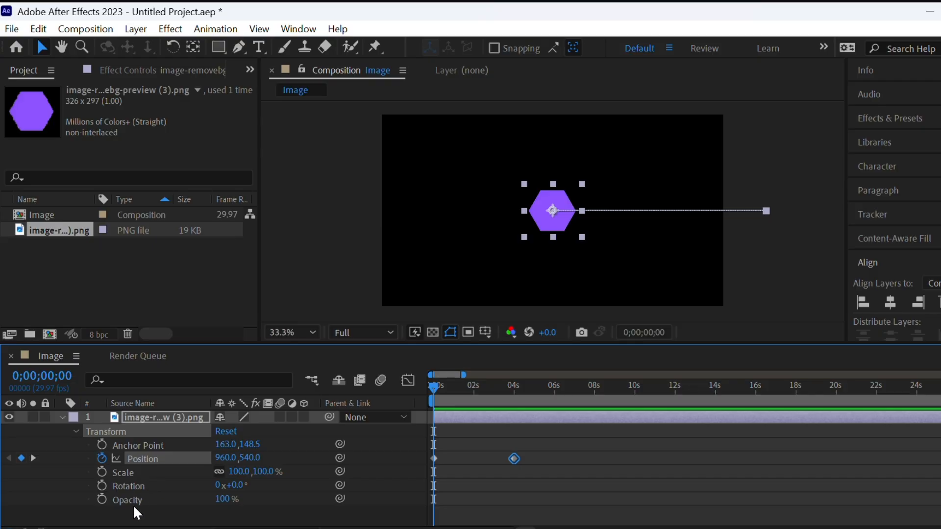
click(134, 505)
click(153, 456)
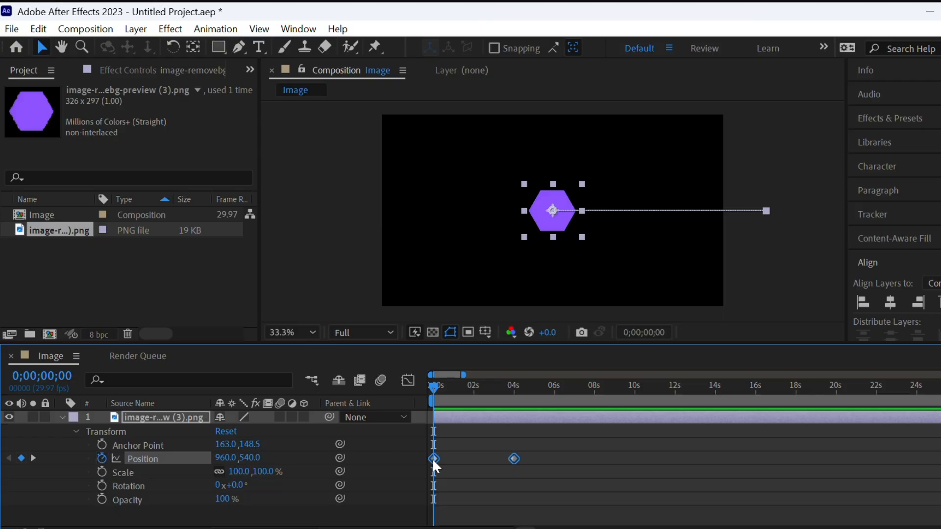
mouse_move(435, 459)
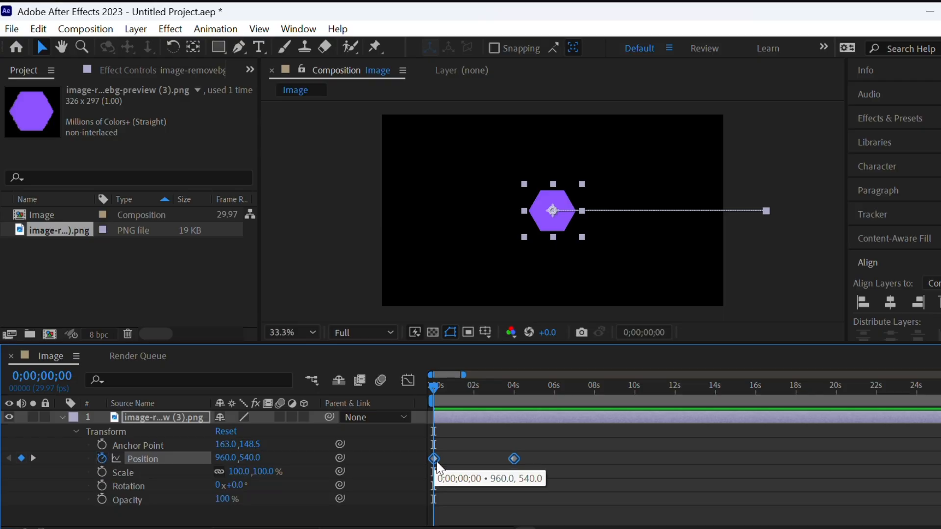
Step: Scrub the playhead between the start and about four seconds to inspect the hexagon's movement
drag(432, 388, 515, 399)
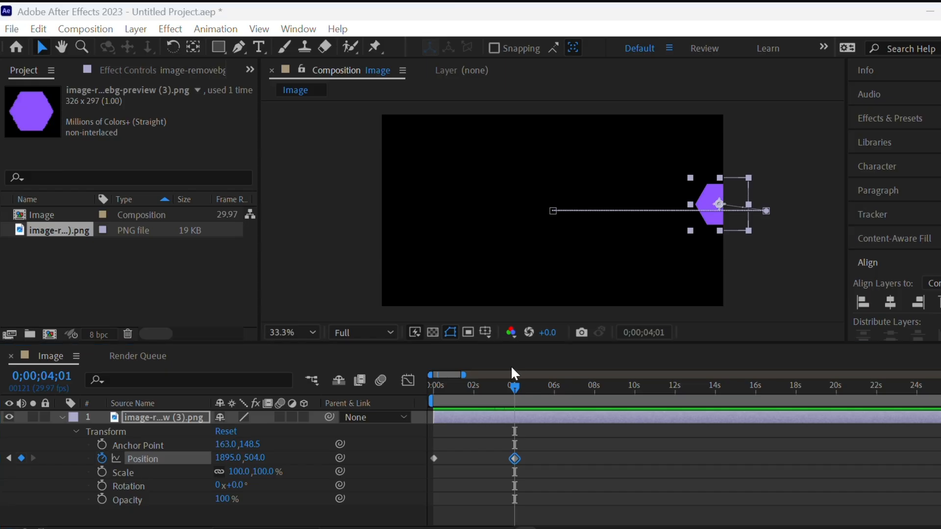
drag(513, 388, 432, 387)
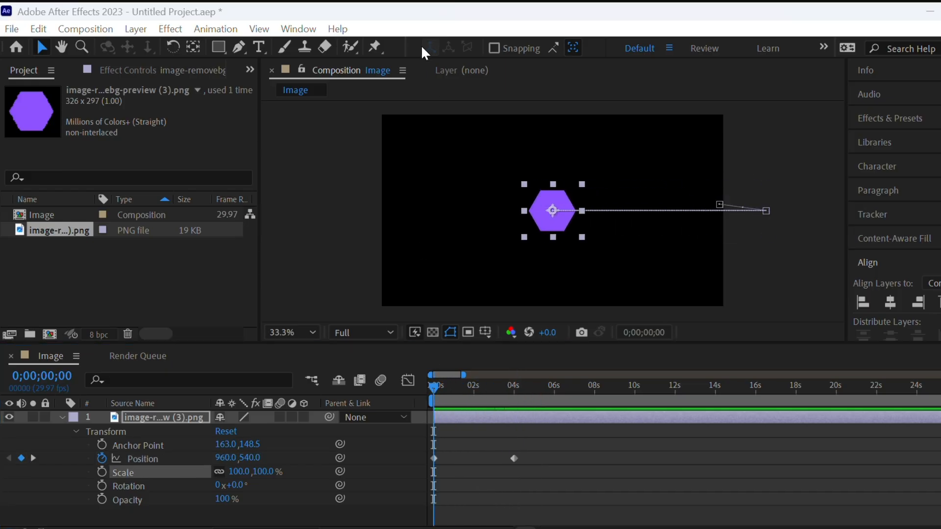
drag(434, 388, 514, 418)
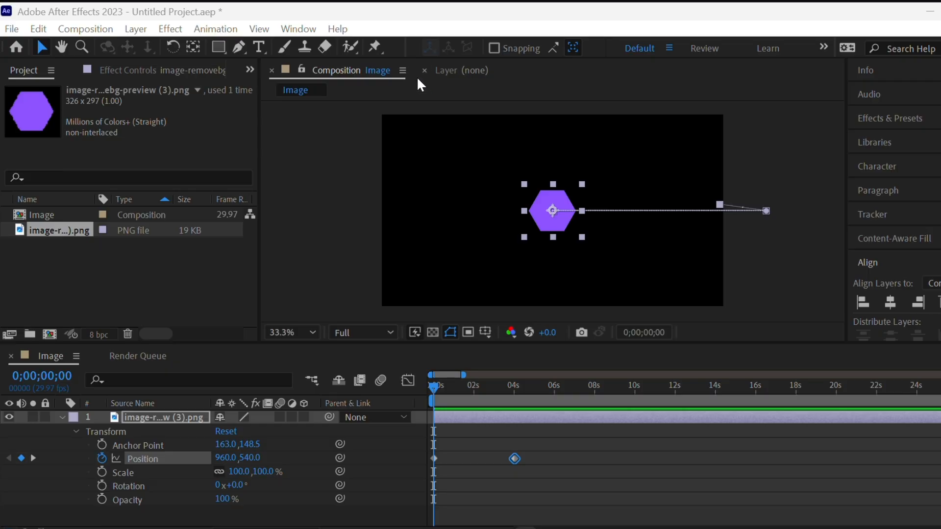
Step: Set a Scale keyframe for the hexagon at 0;00;00;00 and delete it again
click(147, 472)
mouse_move(428, 448)
mouse_down()
mouse_move(513, 417)
mouse_move(478, 389)
mouse_move(431, 387)
mouse_move(504, 392)
mouse_move(427, 451)
mouse_up()
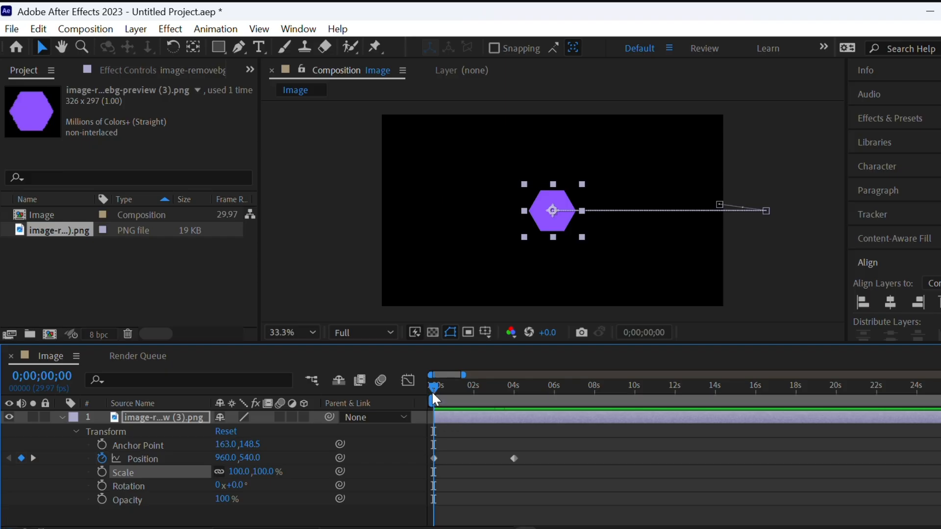
drag(435, 386, 444, 432)
mouse_move(433, 392)
mouse_down()
mouse_move(460, 386)
mouse_move(494, 398)
mouse_move(427, 392)
mouse_up()
click(206, 464)
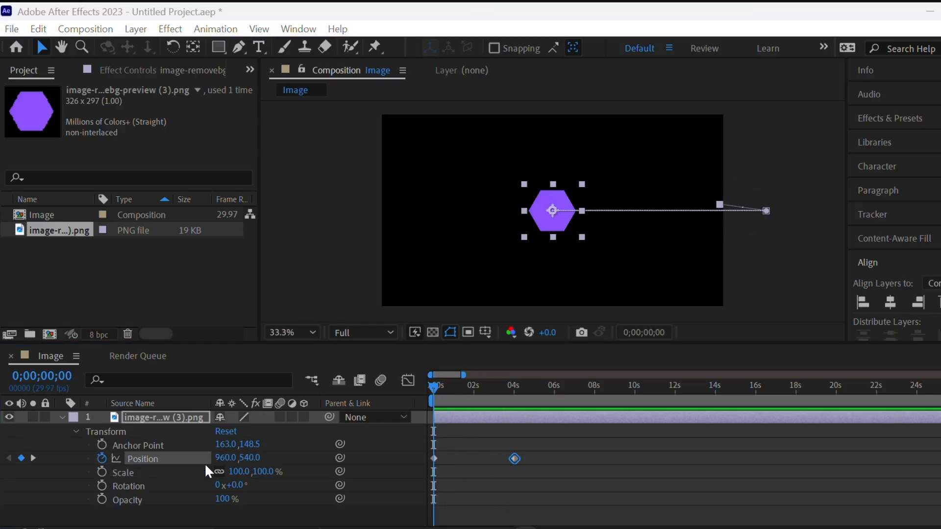
click(101, 471)
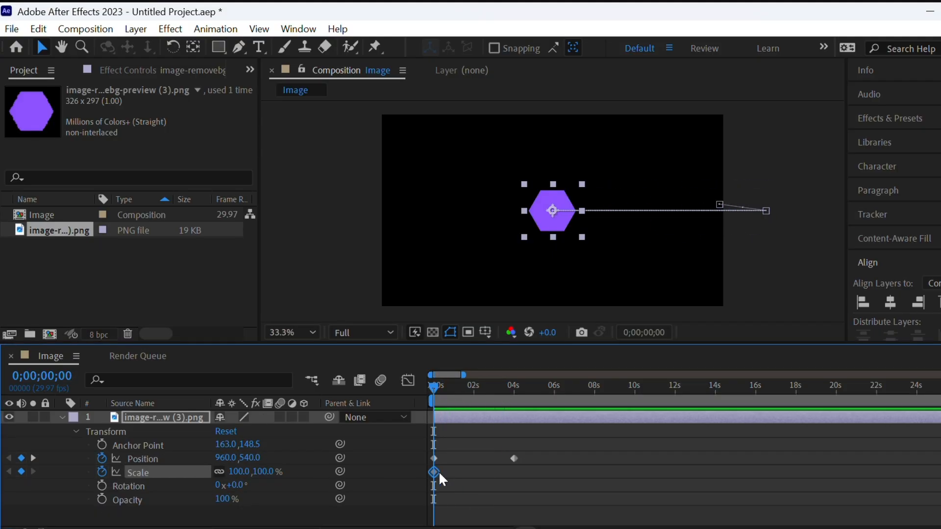
key(Delete)
Step: Retime the hexagon's second Position keyframe to about 0;00;01;11 and play back the faster motion
mouse_move(431, 387)
mouse_down()
mouse_move(497, 392)
mouse_move(430, 384)
mouse_up()
drag(514, 458, 462, 456)
key(space)
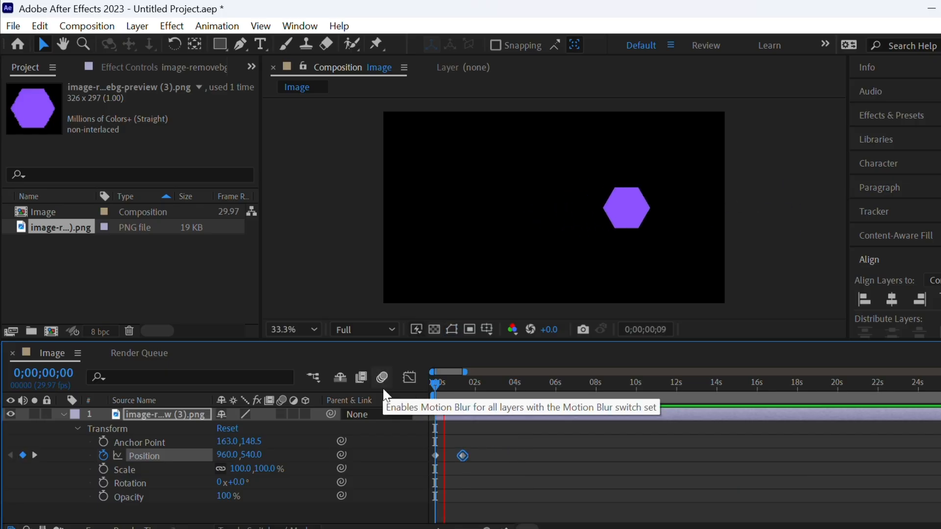
key(space)
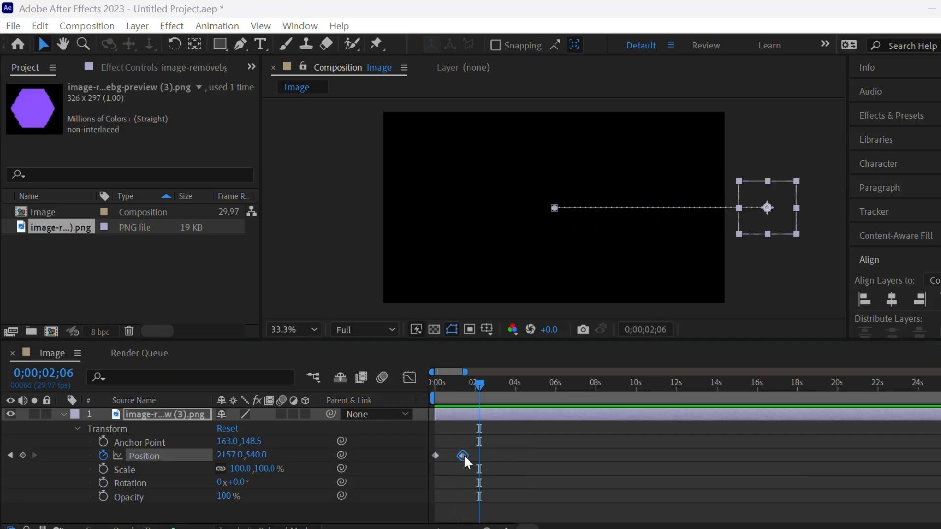
Step: Retime the second Position keyframe to about 10 seconds and play back the slower motion from the start
drag(464, 454, 638, 456)
key(Home)
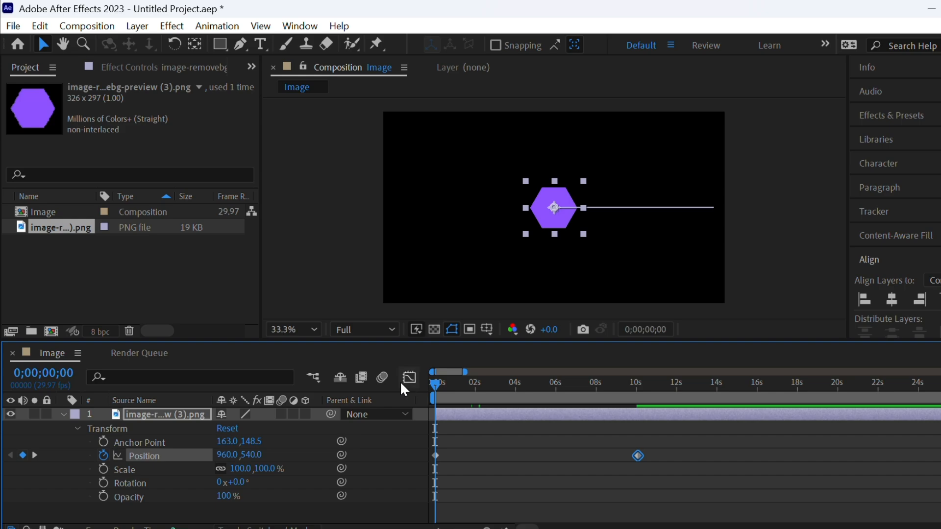
key(space)
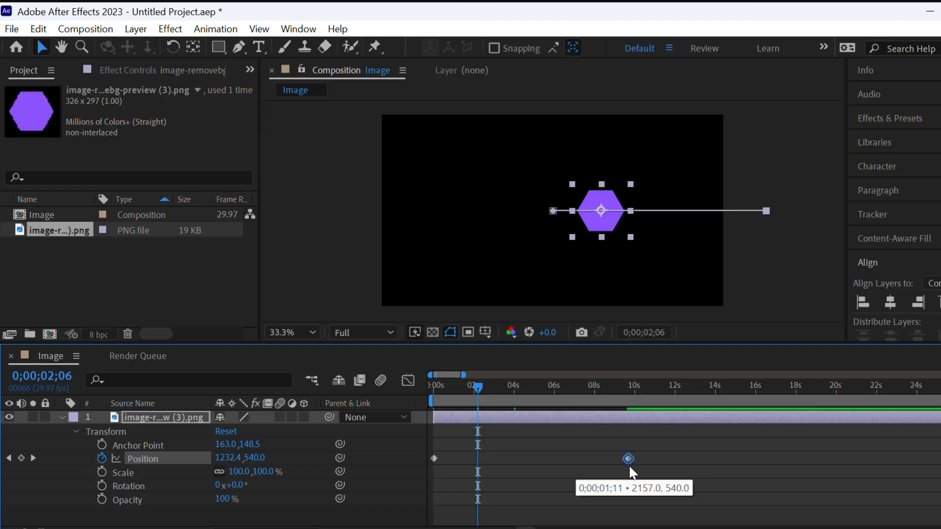
drag(630, 460, 636, 464)
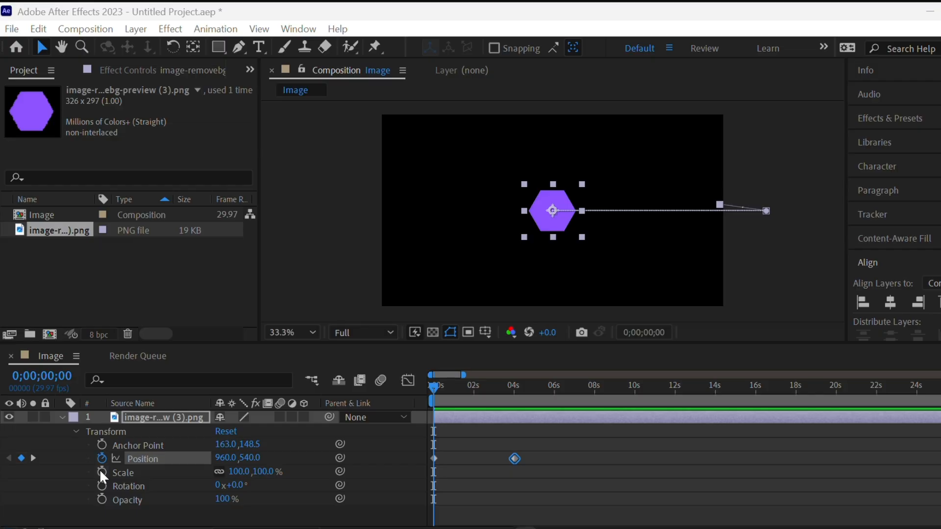
Step: Turn on Scale keyframing for the hexagon at the start of the timeline and turn it off again
click(102, 471)
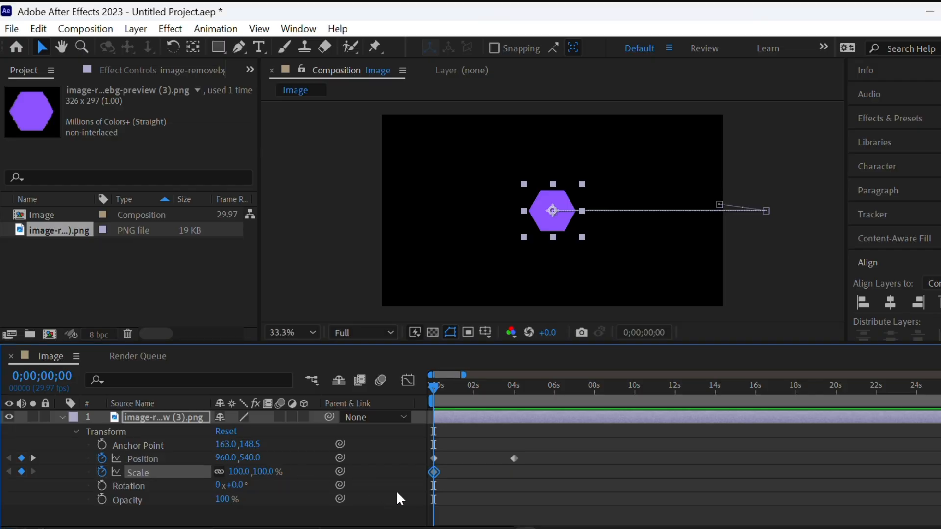
click(102, 472)
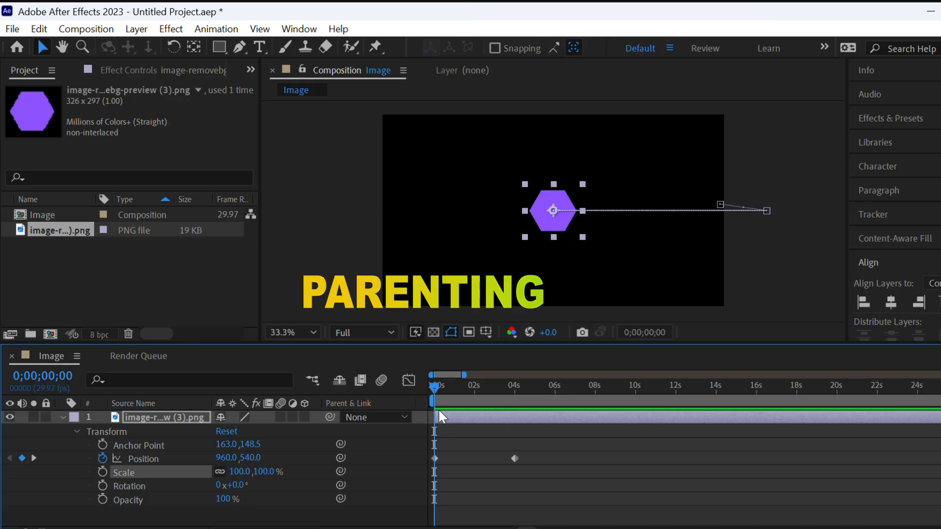
Step: Add a second copy of the hexagon image, with the large one near the frame's left edge and the 57% one at about 381, 242
drag(553, 211, 424, 209)
drag(80, 228, 116, 513)
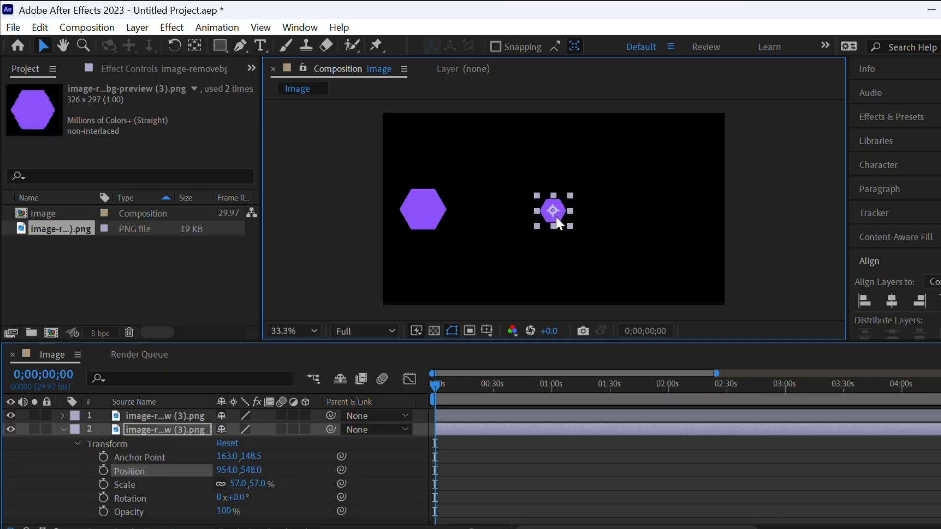
drag(559, 221, 455, 166)
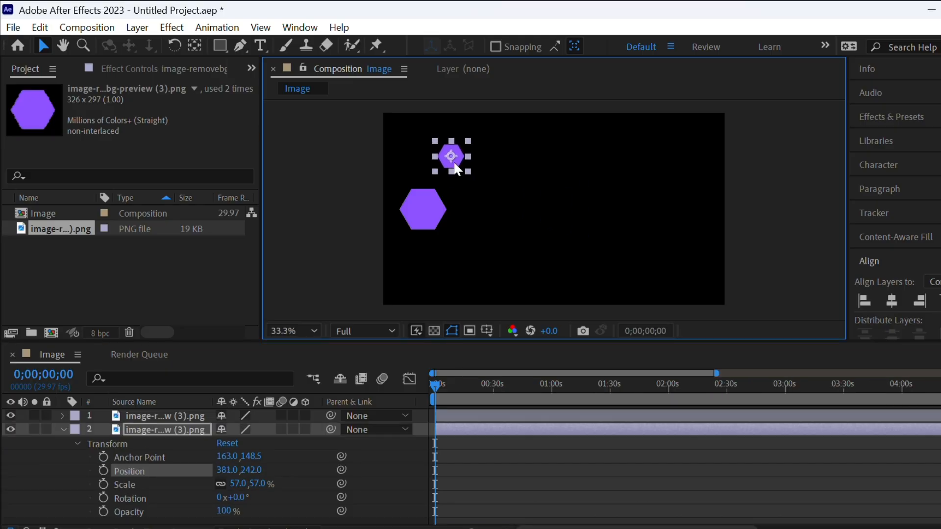
Step: Parent the small hexagon layer to the large hexagon layer
click(516, 131)
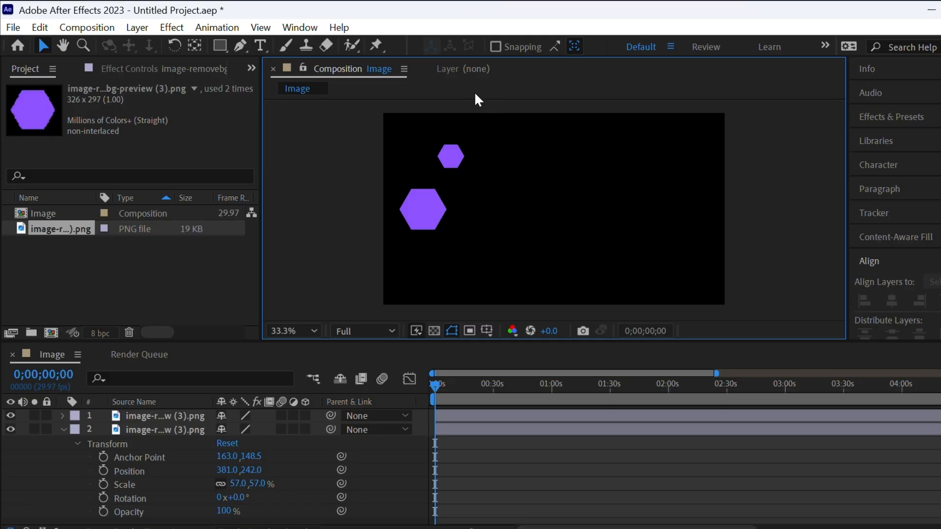
key(ctrl+a)
drag(333, 430, 200, 416)
mouse_move(436, 389)
mouse_down()
mouse_move(513, 413)
mouse_move(422, 398)
mouse_up()
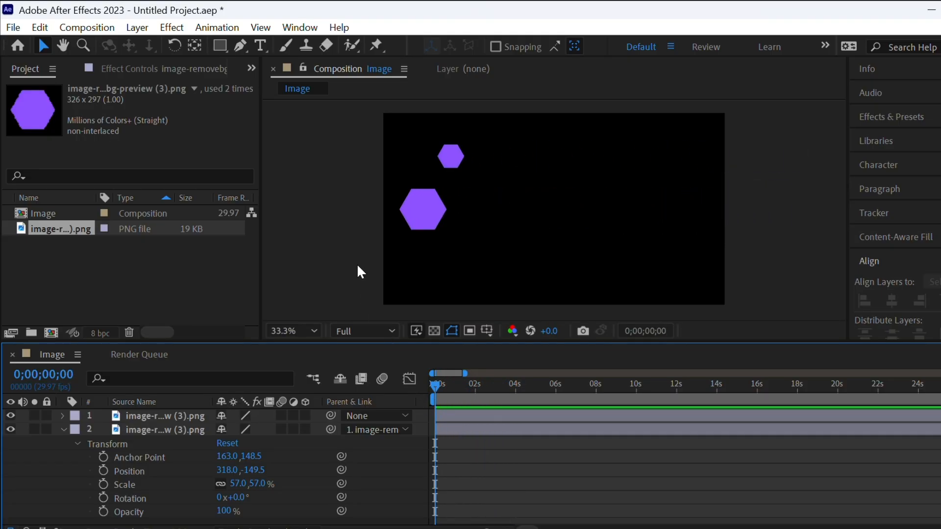
mouse_move(435, 400)
mouse_down()
mouse_move(516, 416)
mouse_move(418, 400)
mouse_up()
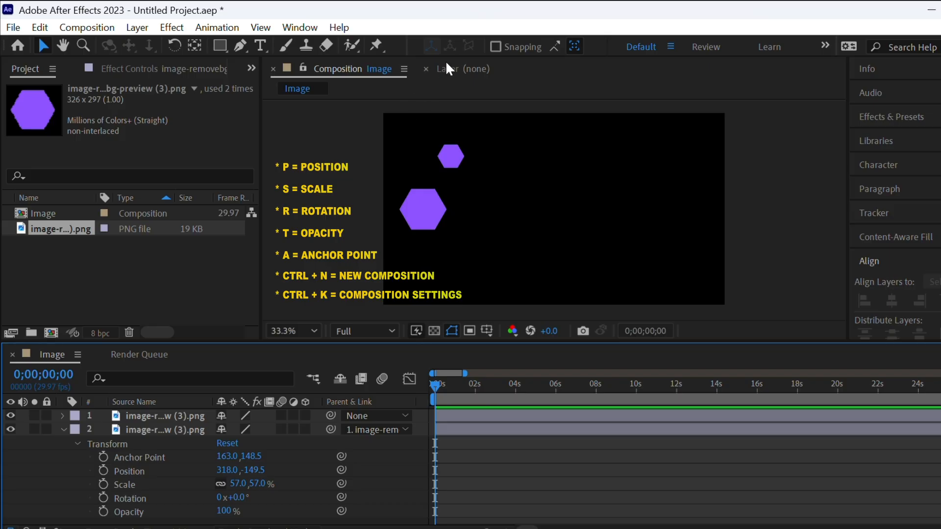
drag(434, 386, 418, 402)
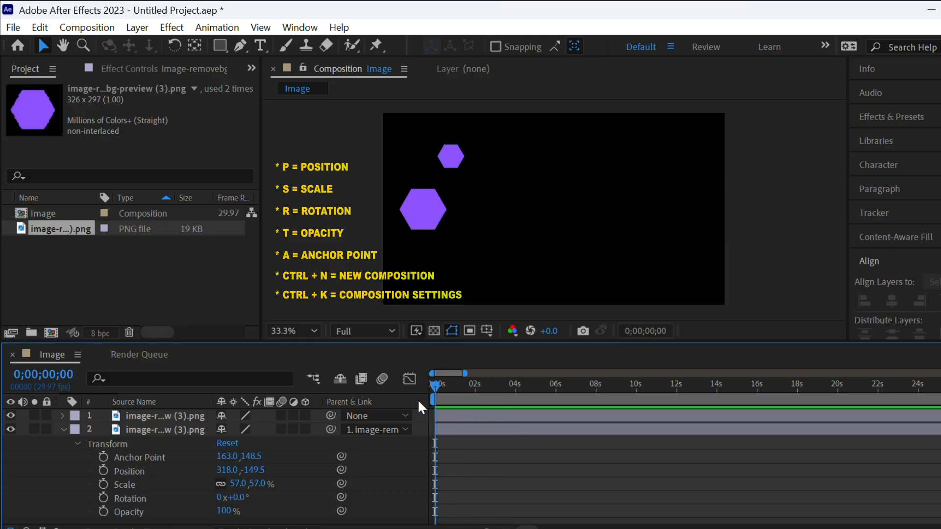